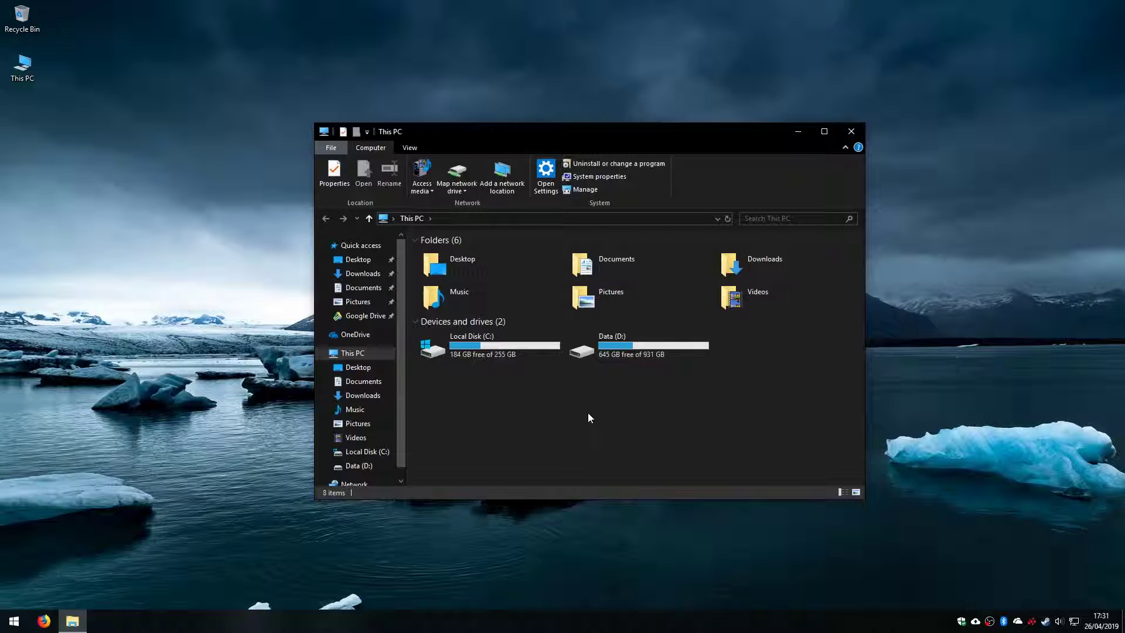
{"action": "right_click", "coordinate": [13, 621]}
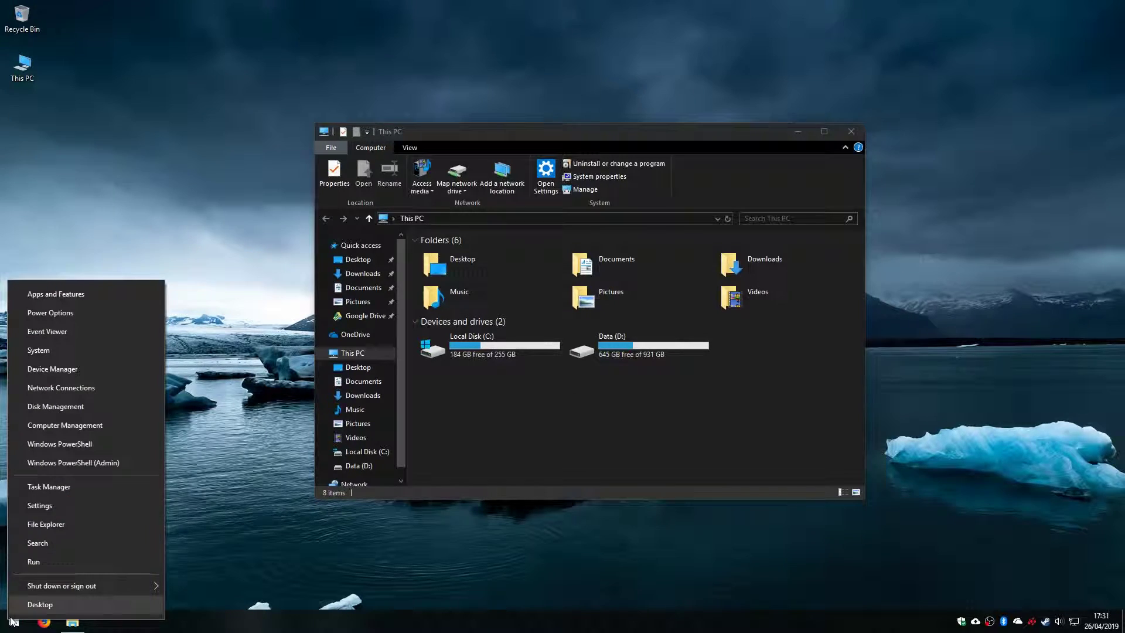
{"action": "left_click", "coordinate": [55, 352]}
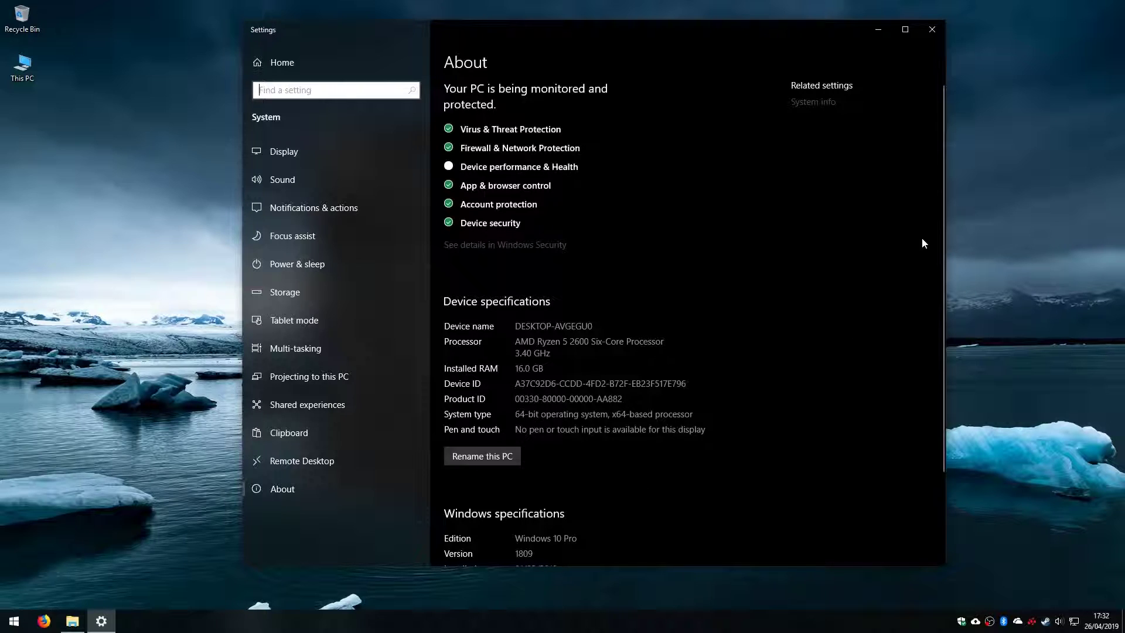
{"action": "left_click", "coordinate": [932, 29]}
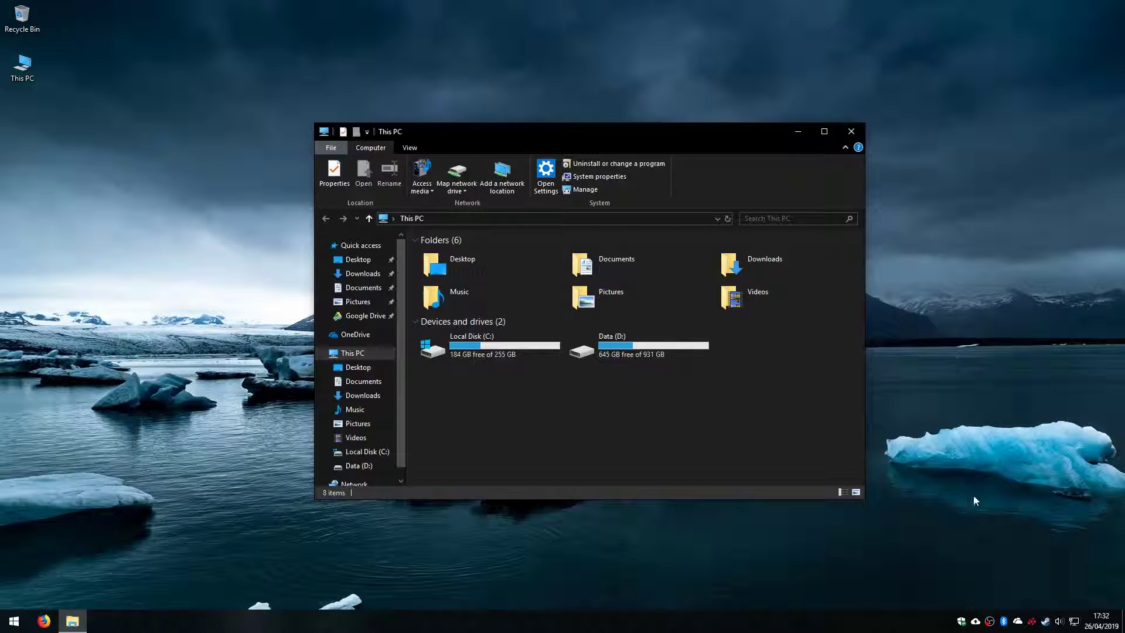
Step: Show the OneDrive folder with Desktop, Documents, Email attachments and Pictures
{"action": "left_click", "coordinate": [355, 335]}
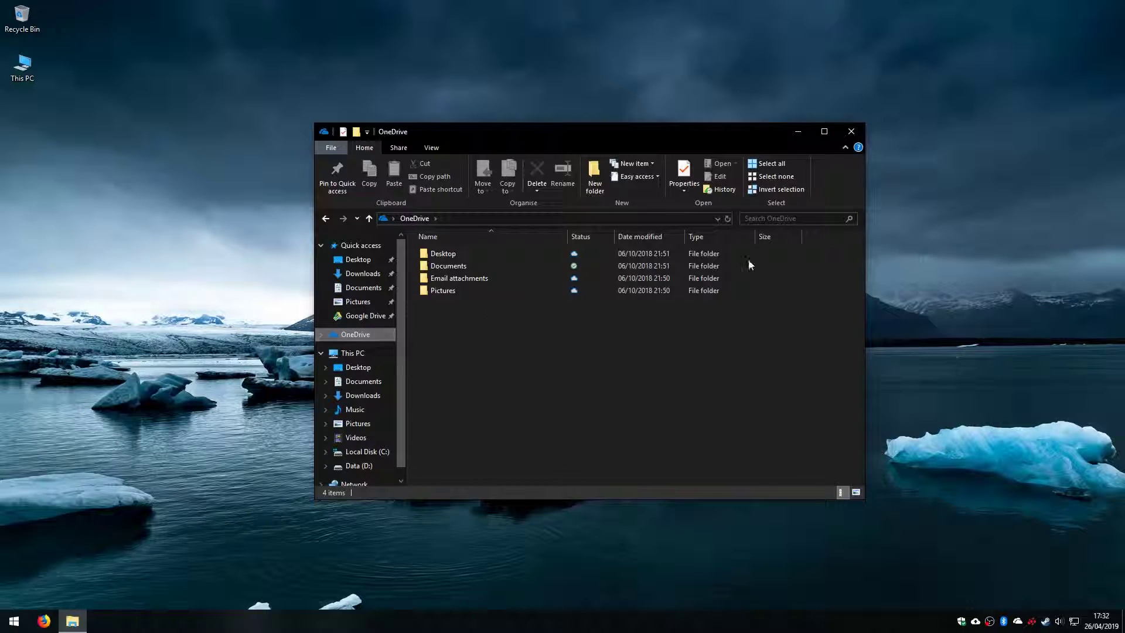
Step: Close Explorer, then search Start for 'group', launch Edit group policy and close it
{"action": "left_click", "coordinate": [852, 131]}
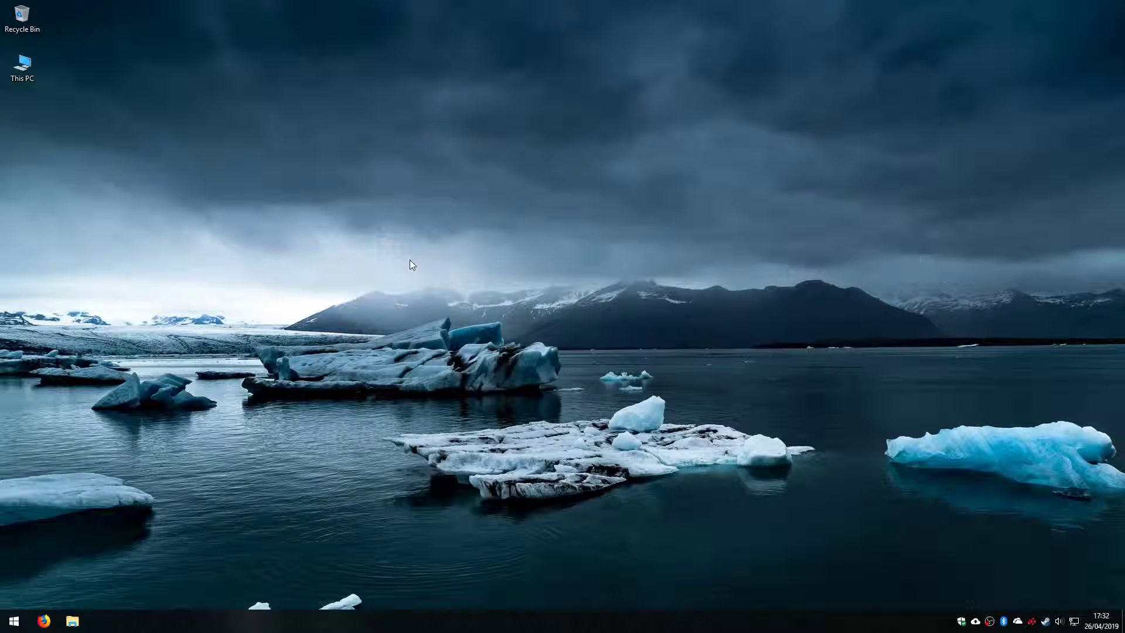
{"action": "left_click", "coordinate": [16, 622]}
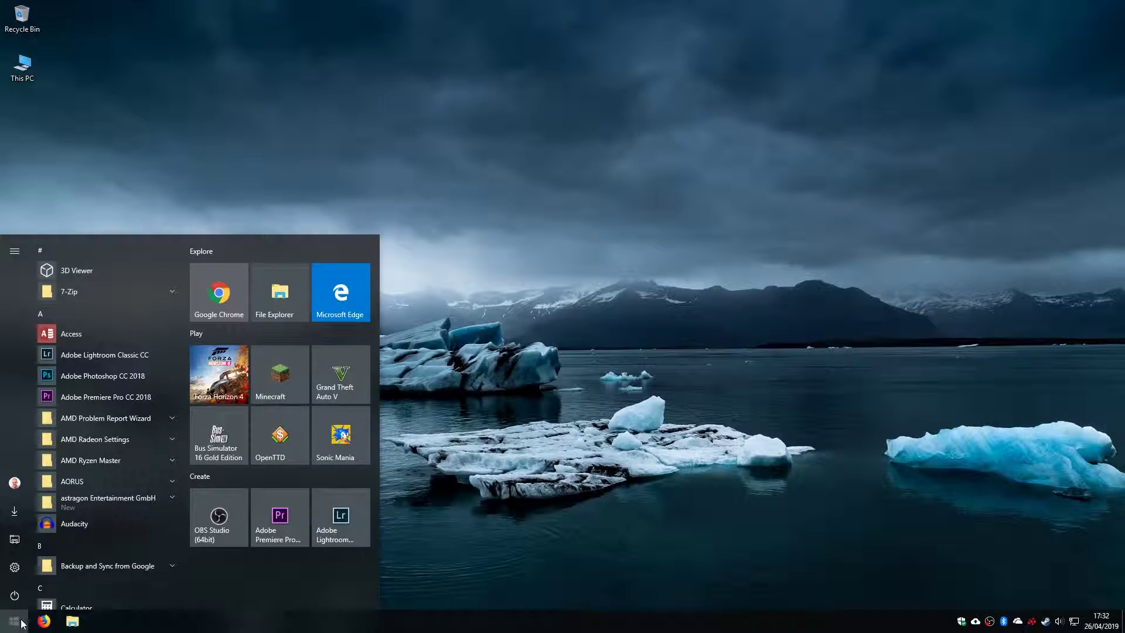
{"action": "type", "text": "group"}
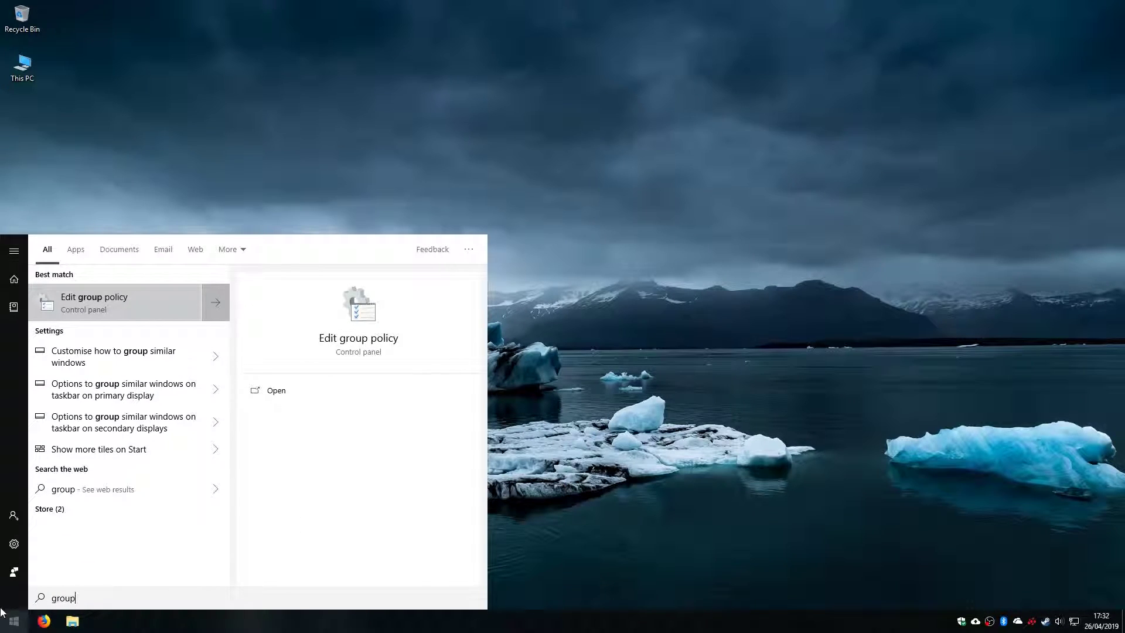
{"action": "left_click", "coordinate": [126, 298]}
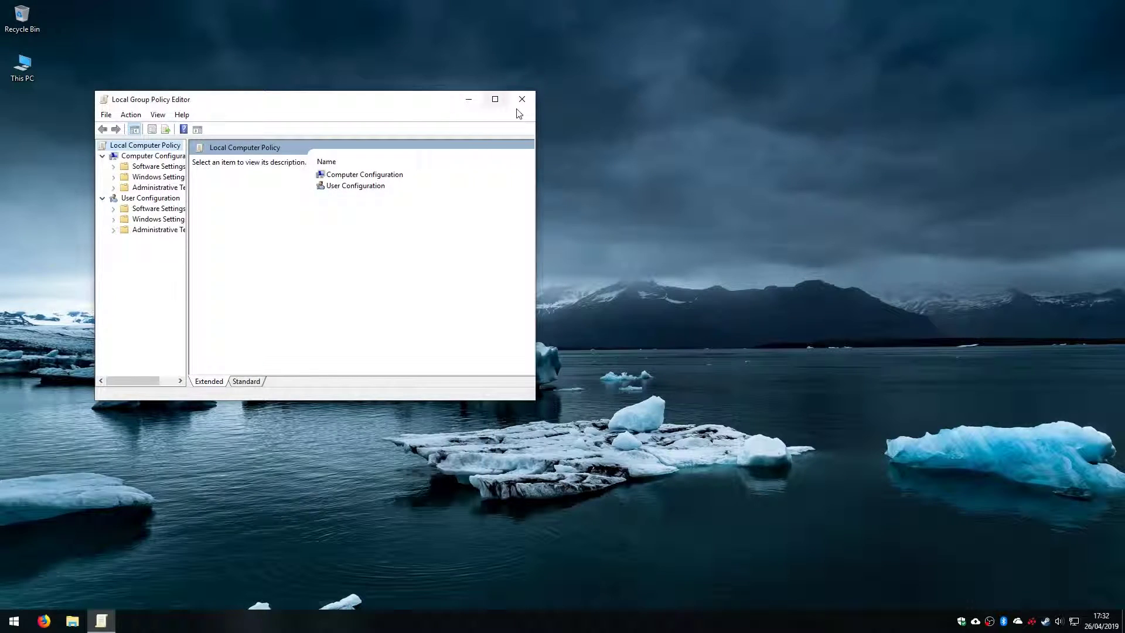
{"action": "left_click", "coordinate": [521, 99]}
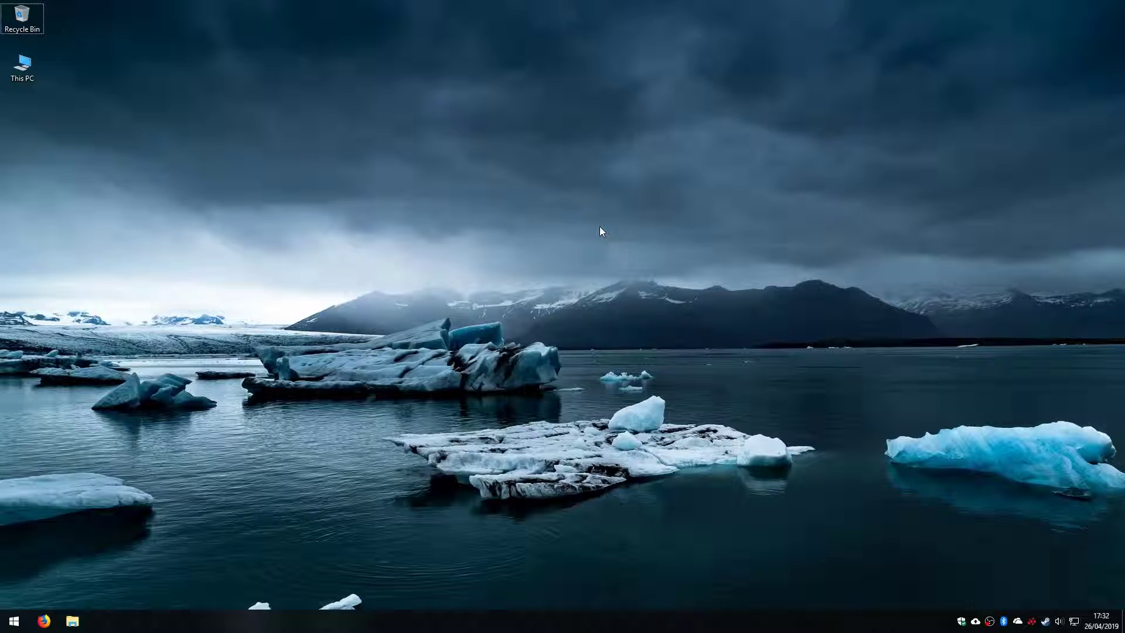
Step: Launch the Local Group Policy Editor by running gpedit.msc from the Run box
{"action": "key", "text": "super+r"}
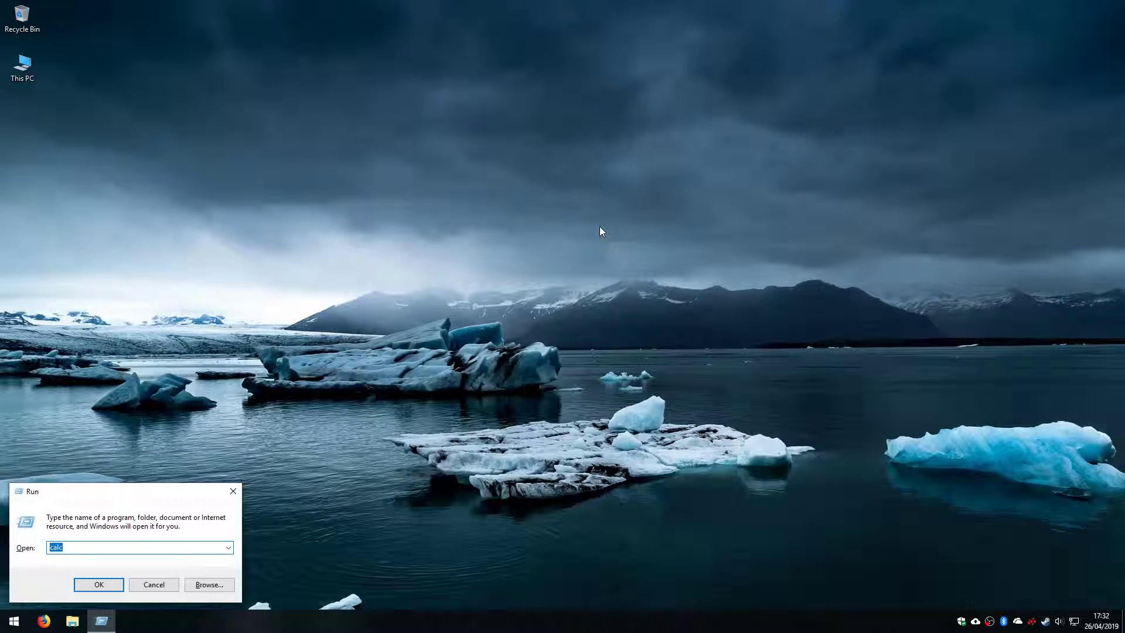
{"action": "type", "text": "gpedit"}
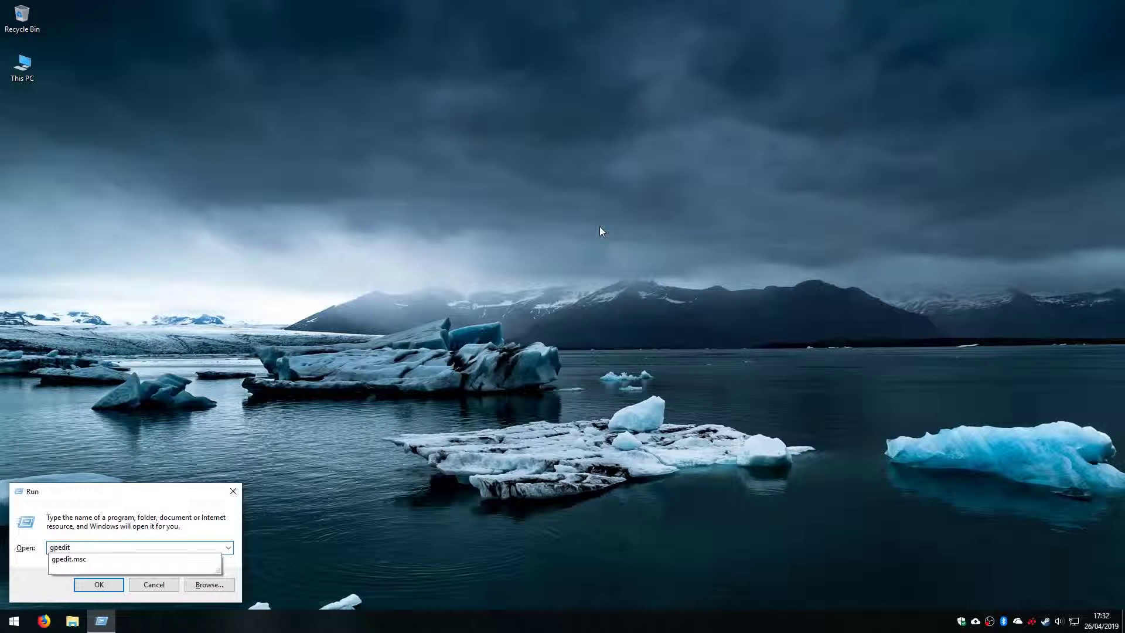
{"action": "type", "text": ".msc"}
{"action": "key", "text": "Return"}
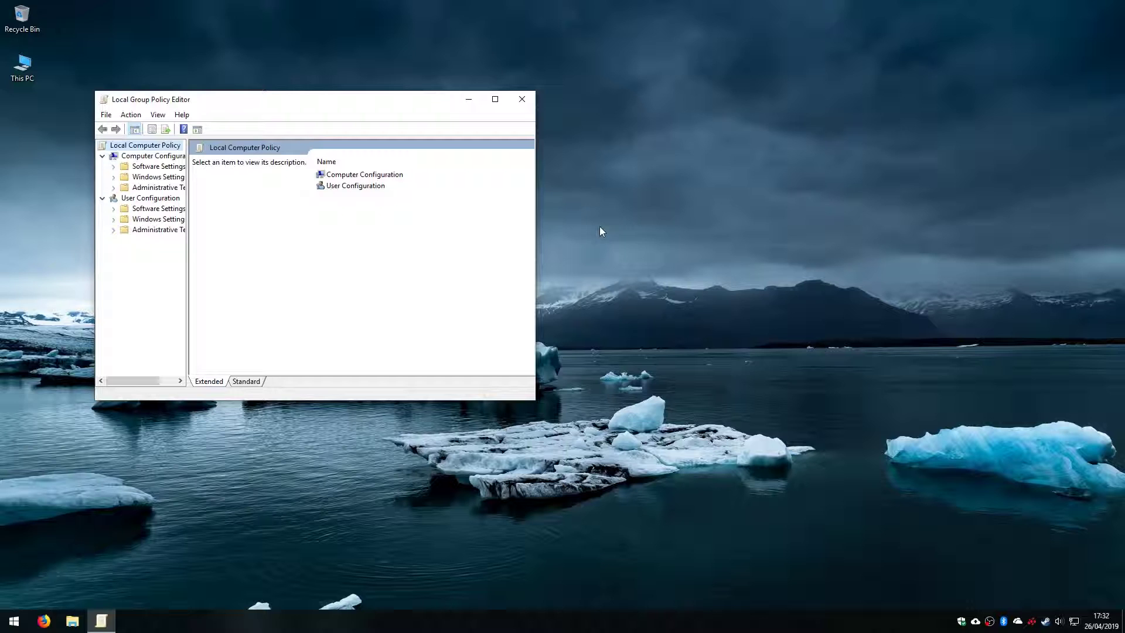
Step: Centre and enlarge the policy editor window and widen the tree pane
{"action": "left_click_drag", "start_coordinate": [320, 89], "coordinate": [528, 65]}
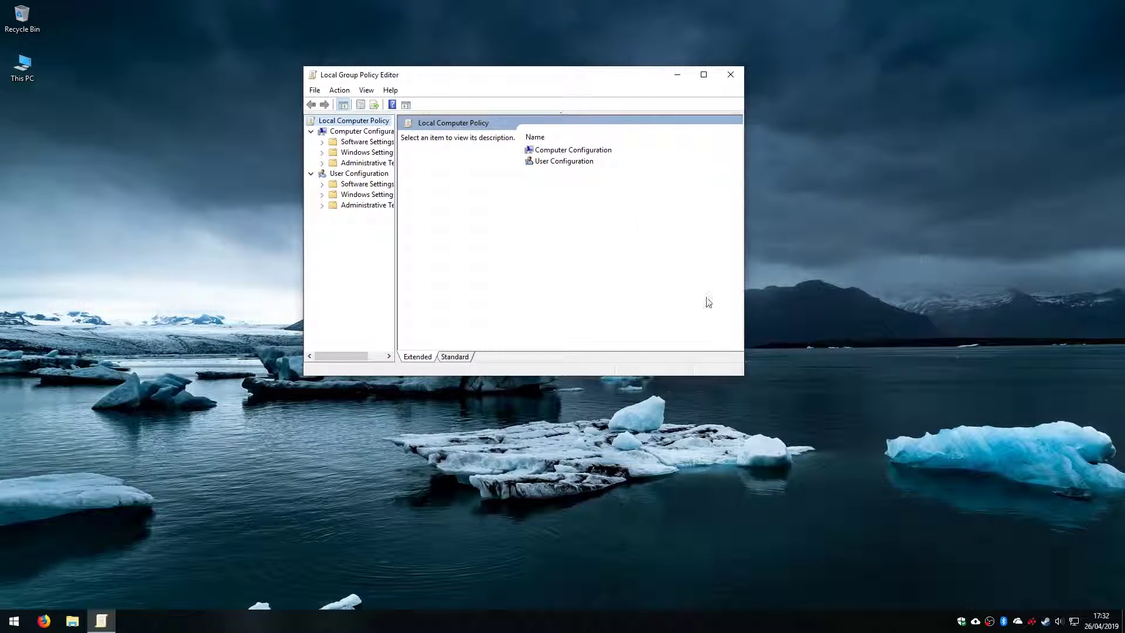
{"action": "left_click_drag", "start_coordinate": [744, 378], "coordinate": [842, 436]}
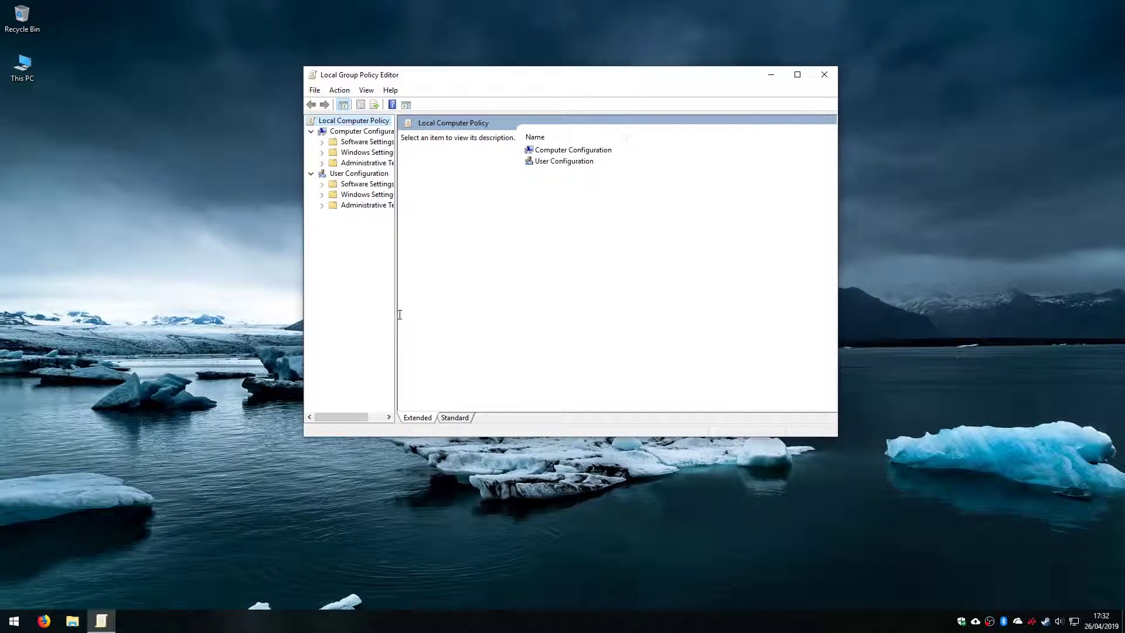
{"action": "left_click_drag", "start_coordinate": [396, 315], "coordinate": [459, 317]}
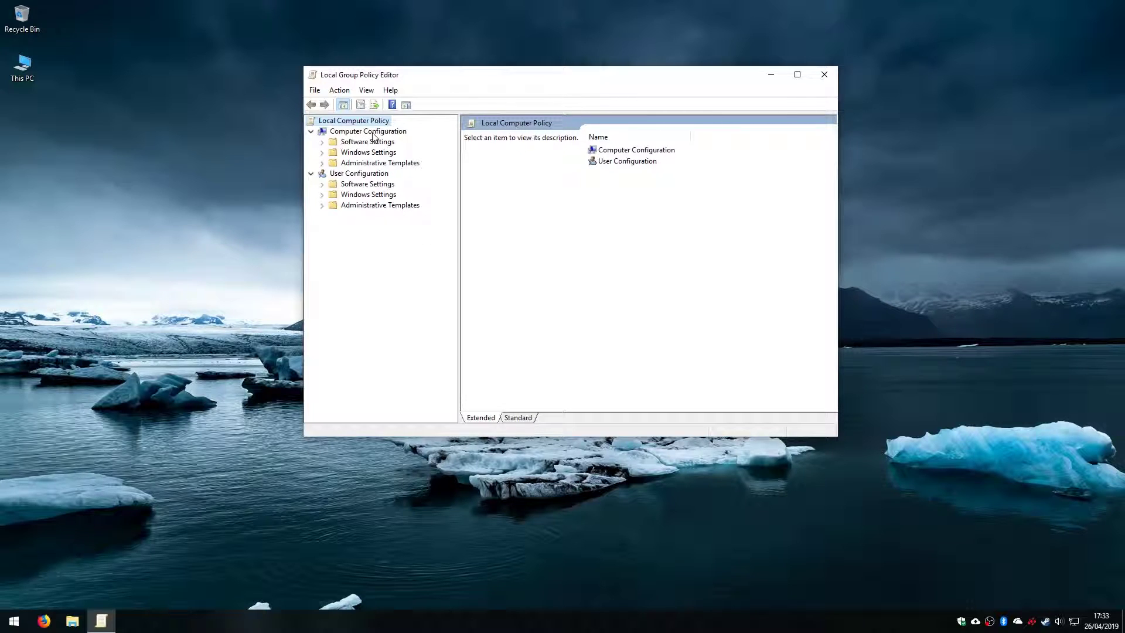
Step: Go to Administrative Templates > Windows Components > OneDrive and select 'Prevent the usage of OneDrive for file storage'
{"action": "left_click", "coordinate": [322, 163]}
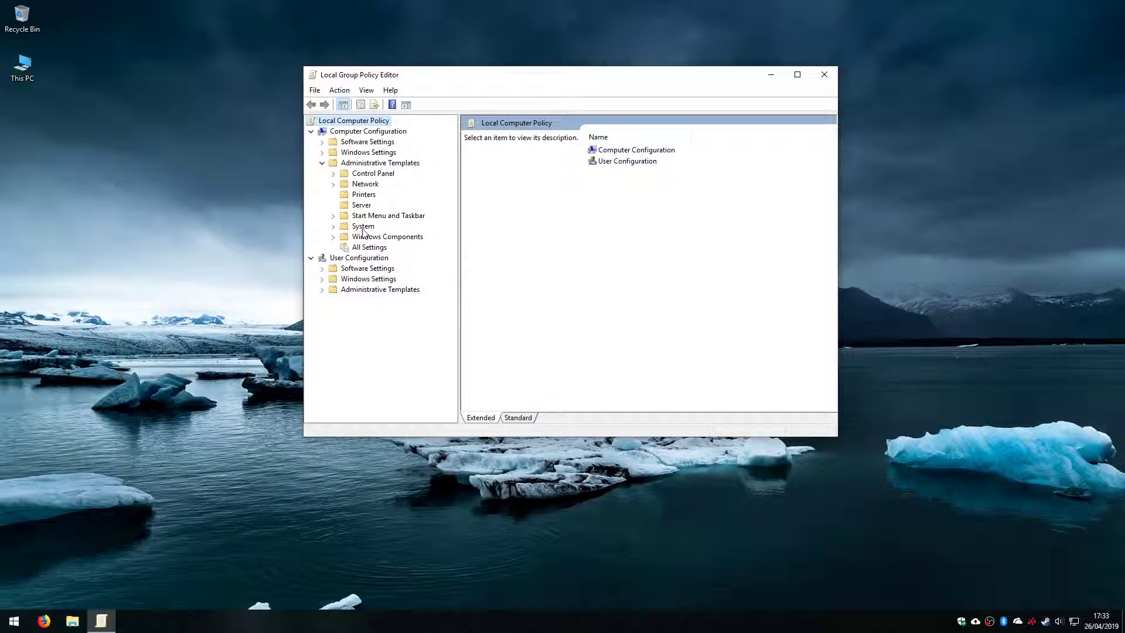
{"action": "left_click", "coordinate": [334, 237]}
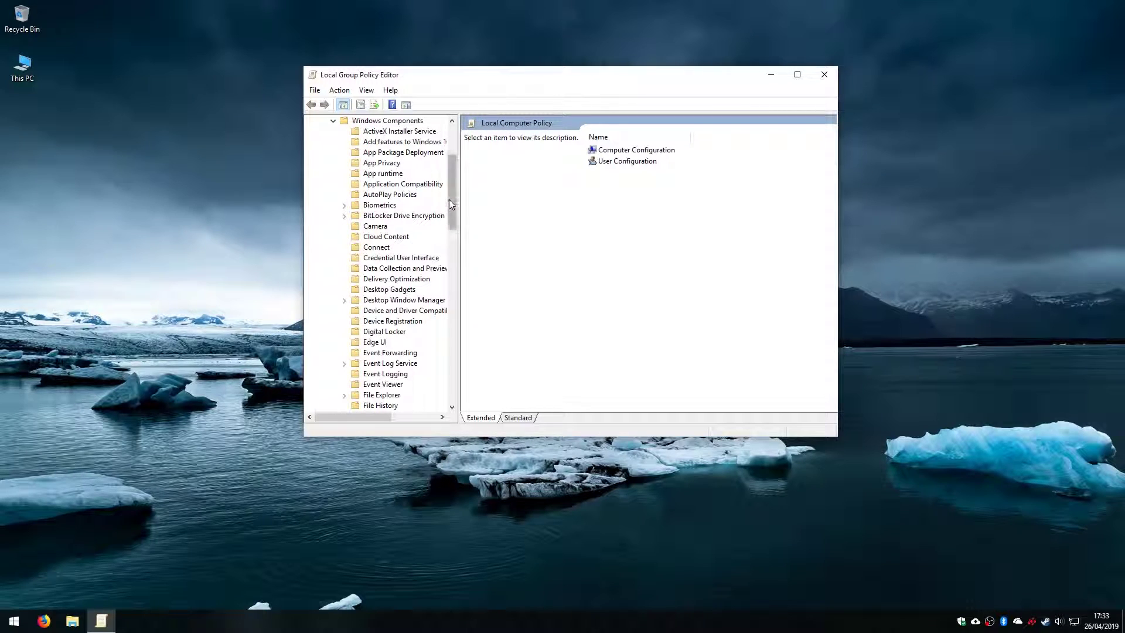
{"action": "left_click_drag", "start_coordinate": [448, 199], "coordinate": [448, 279]}
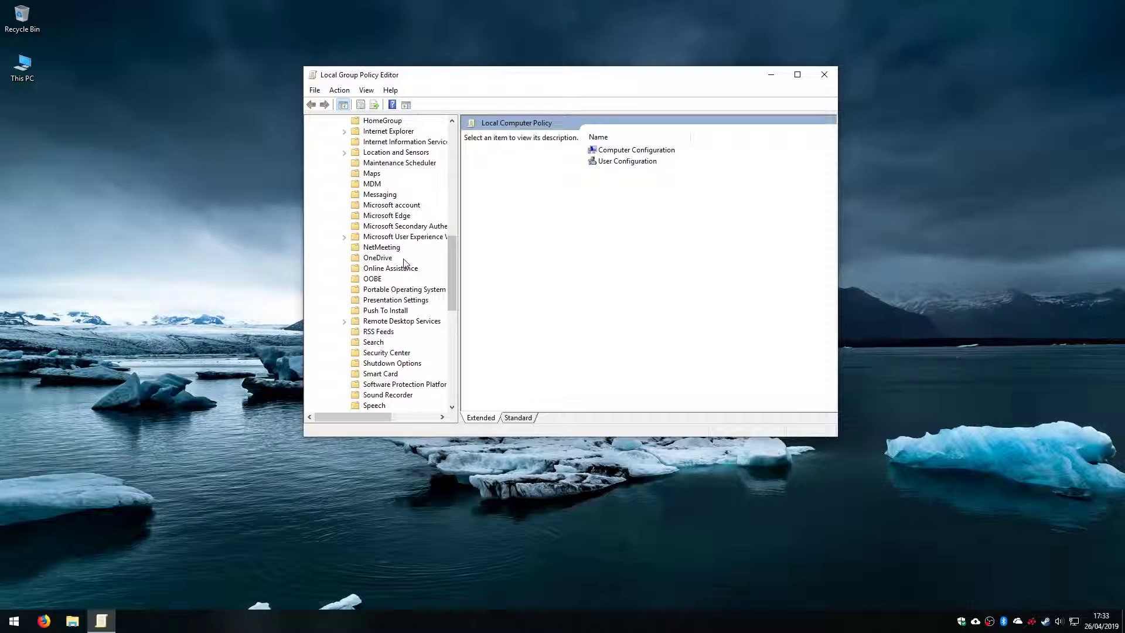
{"action": "left_click", "coordinate": [385, 261]}
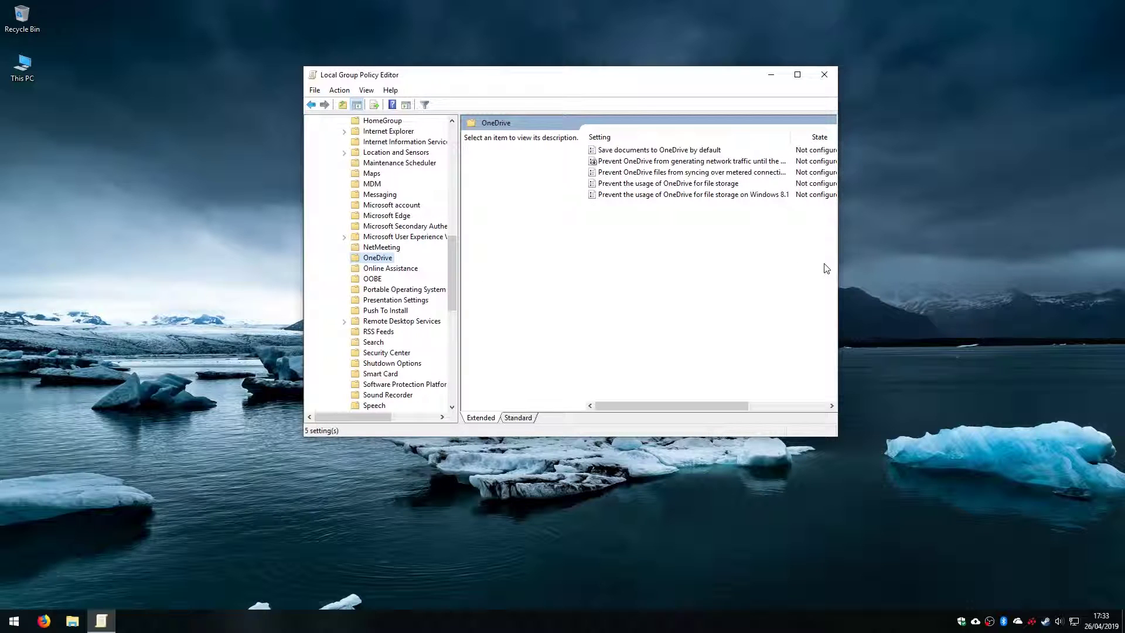
{"action": "left_click_drag", "start_coordinate": [838, 266], "coordinate": [1006, 274]}
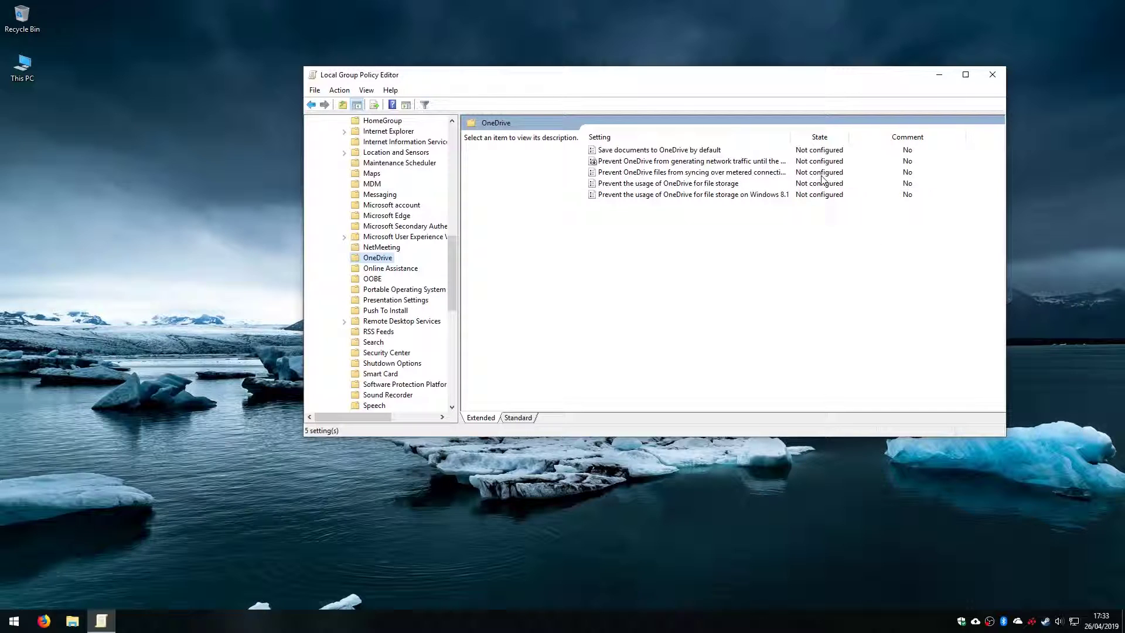
{"action": "left_click", "coordinate": [628, 184]}
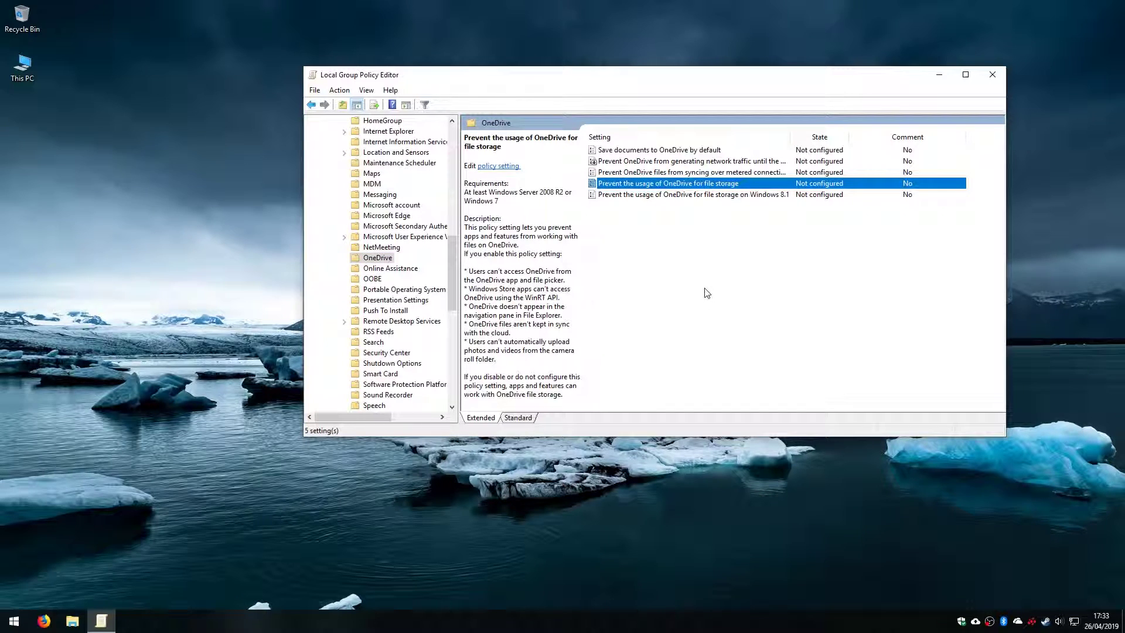
Step: Set 'Prevent the usage of OneDrive for file storage' to Enabled, apply it, and close the editor
{"action": "double_click", "coordinate": [717, 184]}
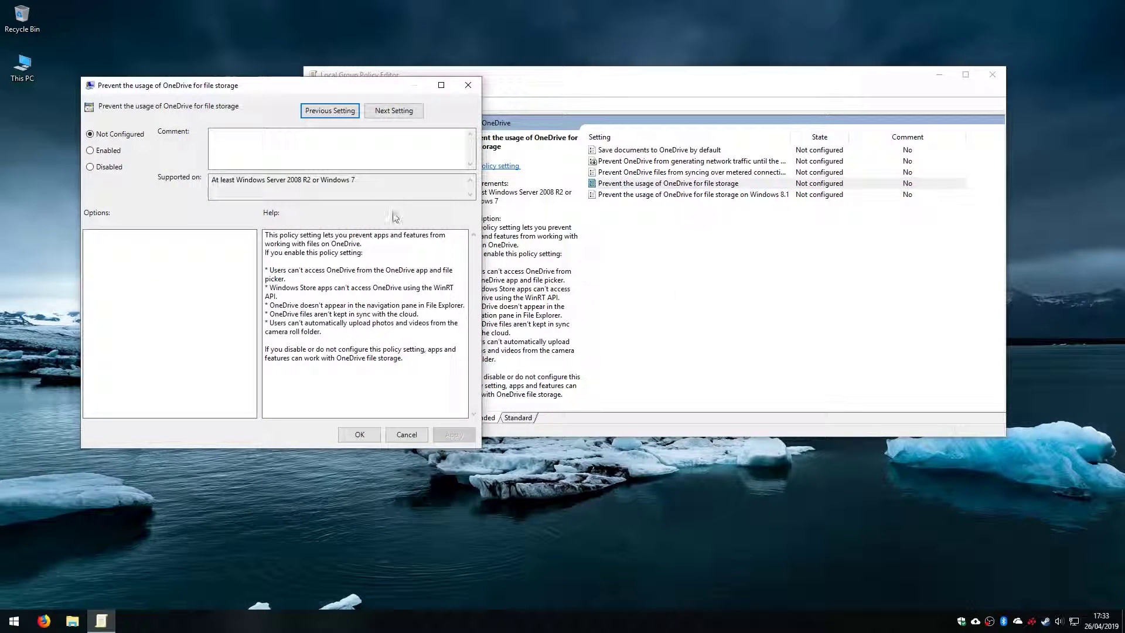
{"action": "left_click", "coordinate": [90, 151]}
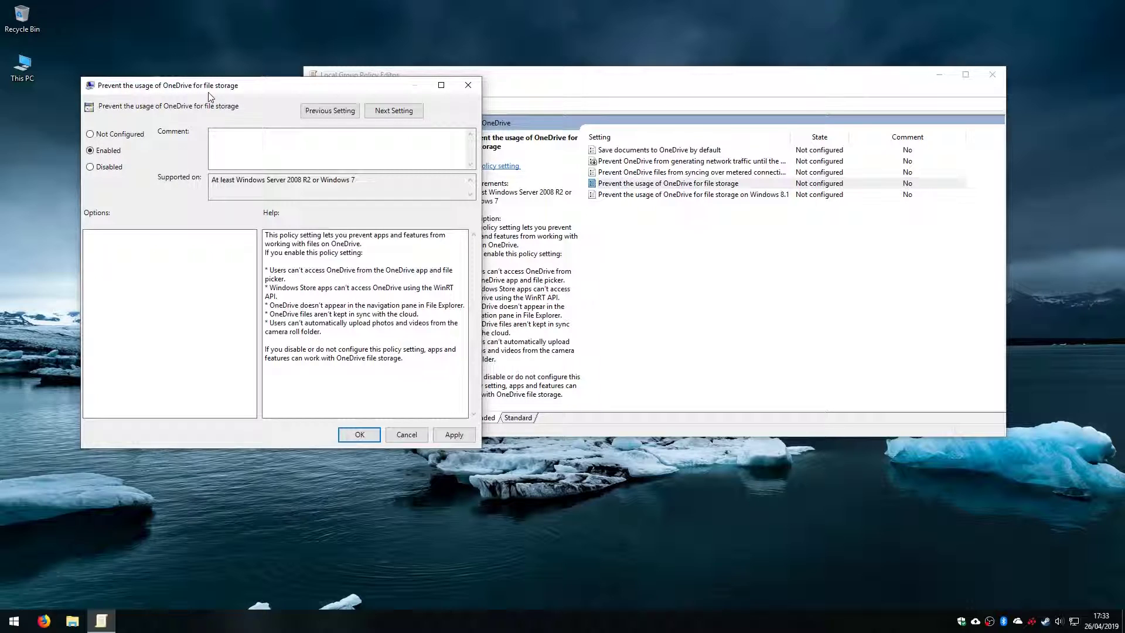
{"action": "left_click", "coordinate": [462, 437]}
{"action": "left_click", "coordinate": [360, 434]}
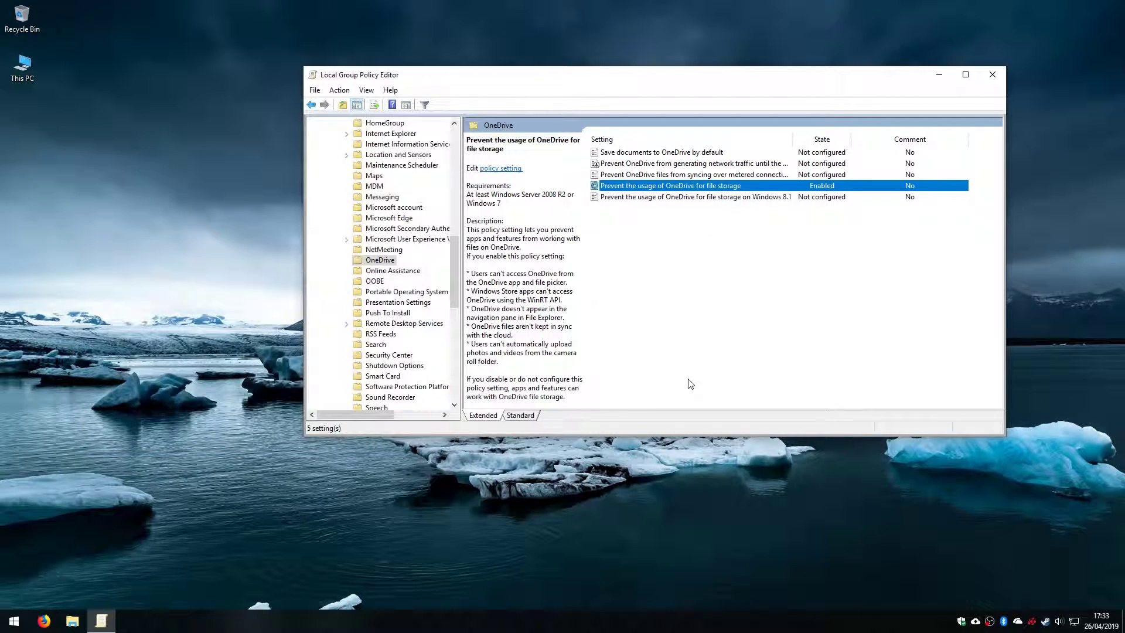
{"action": "left_click", "coordinate": [996, 73]}
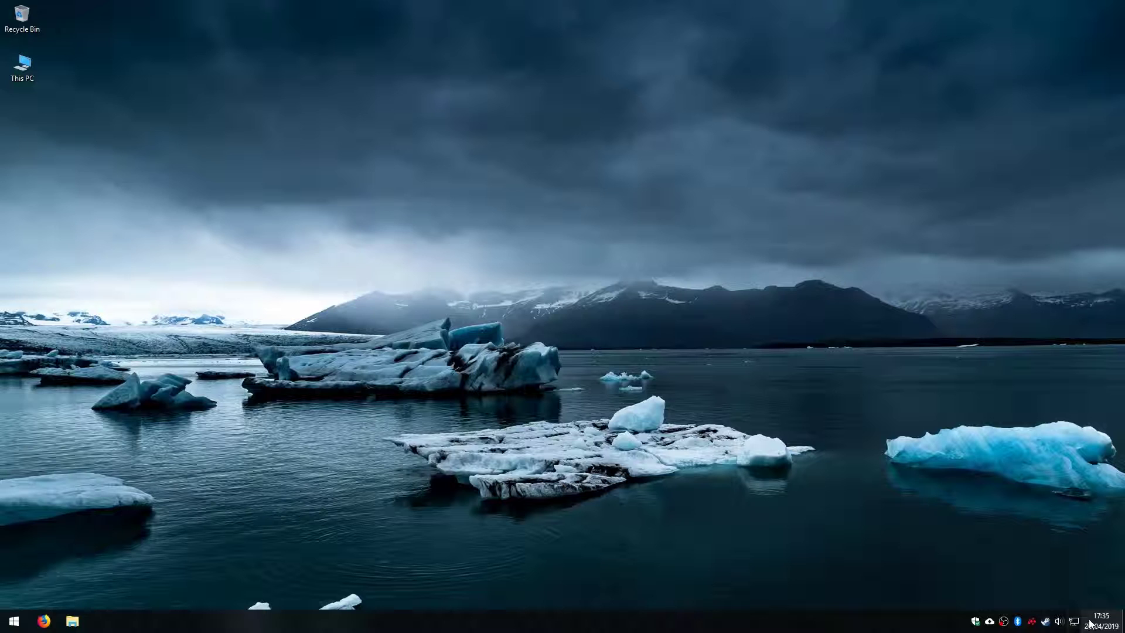
{"action": "left_click", "coordinate": [72, 621]}
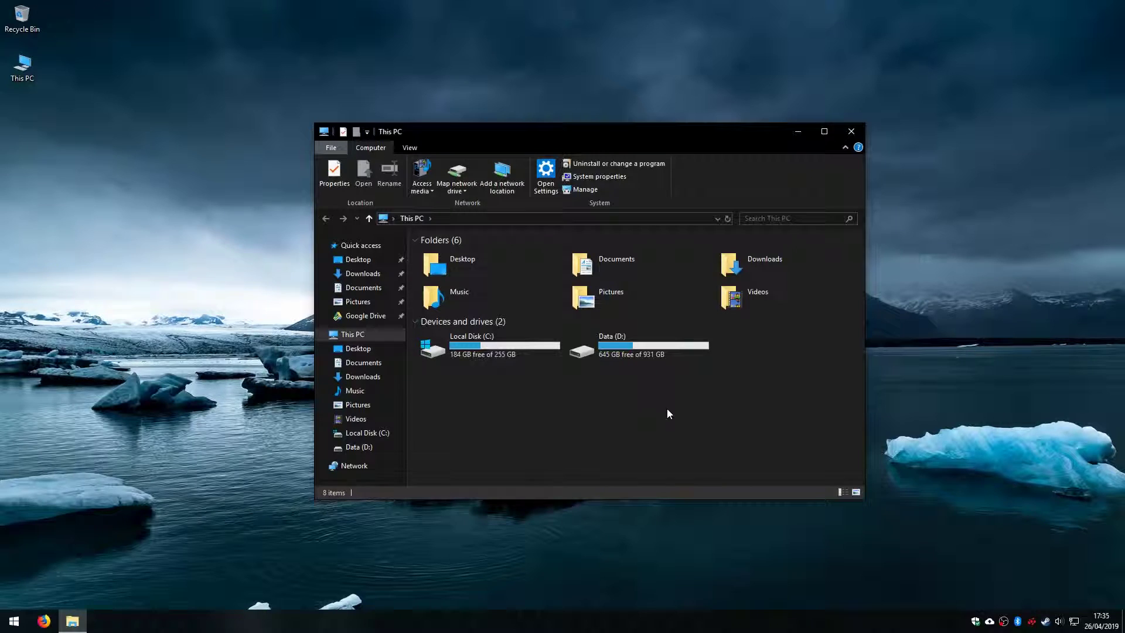
Step: Close This PC, relaunch gpedit.msc from Run, and enlarge the window and tree pane
{"action": "left_click", "coordinate": [848, 132]}
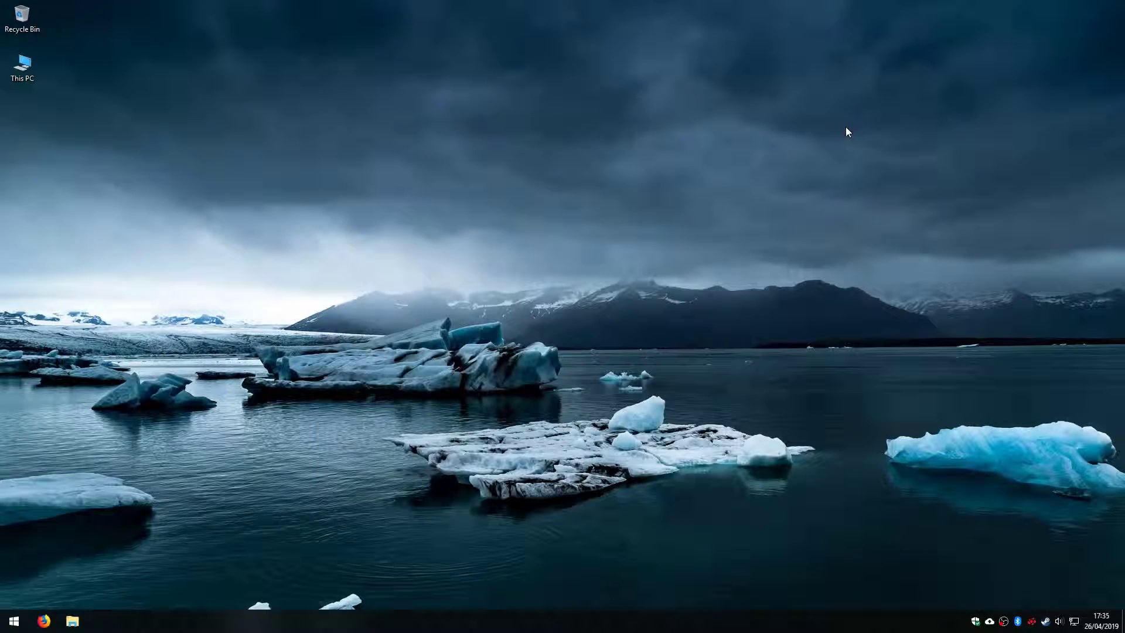
{"action": "key", "text": "super+r"}
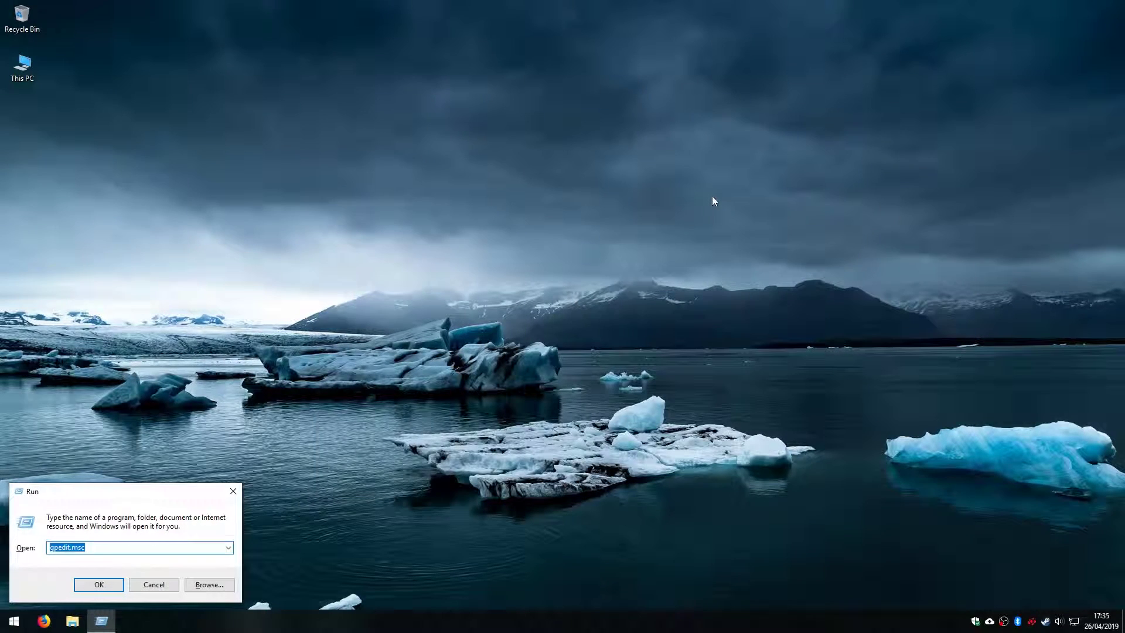
{"action": "key", "text": "Return"}
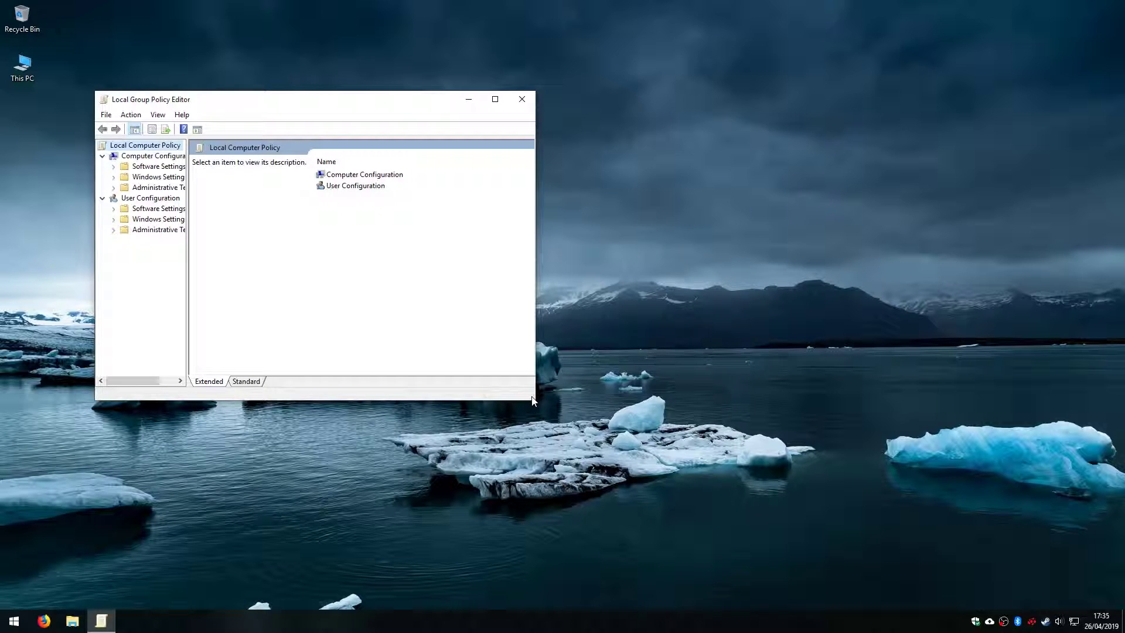
{"action": "left_click_drag", "start_coordinate": [536, 402], "coordinate": [842, 553]}
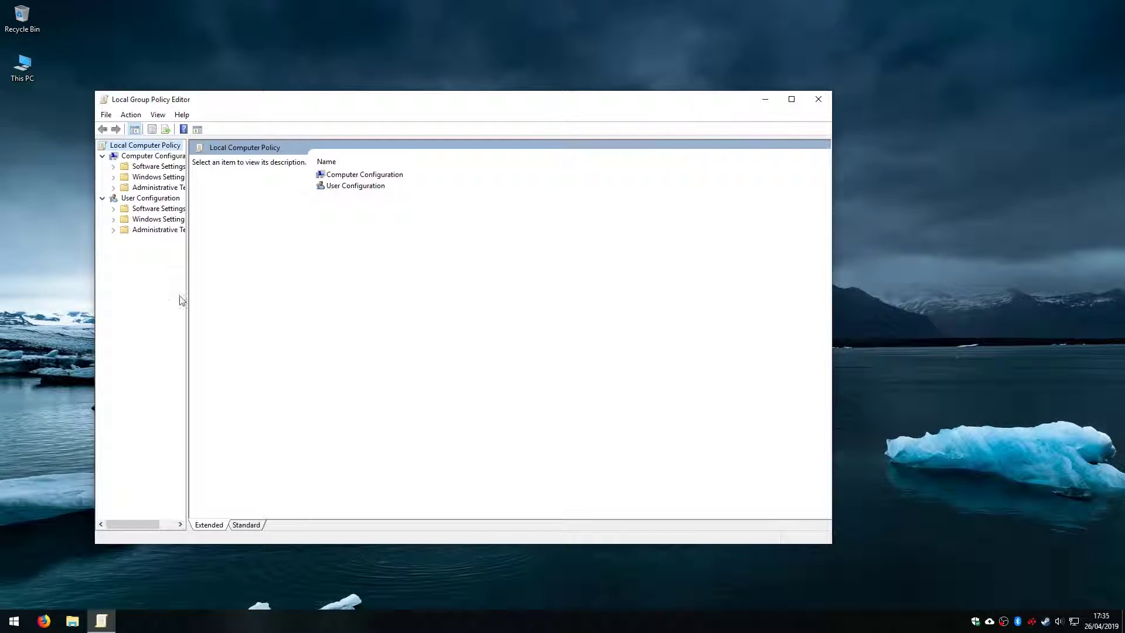
{"action": "left_click_drag", "start_coordinate": [188, 295], "coordinate": [458, 302]}
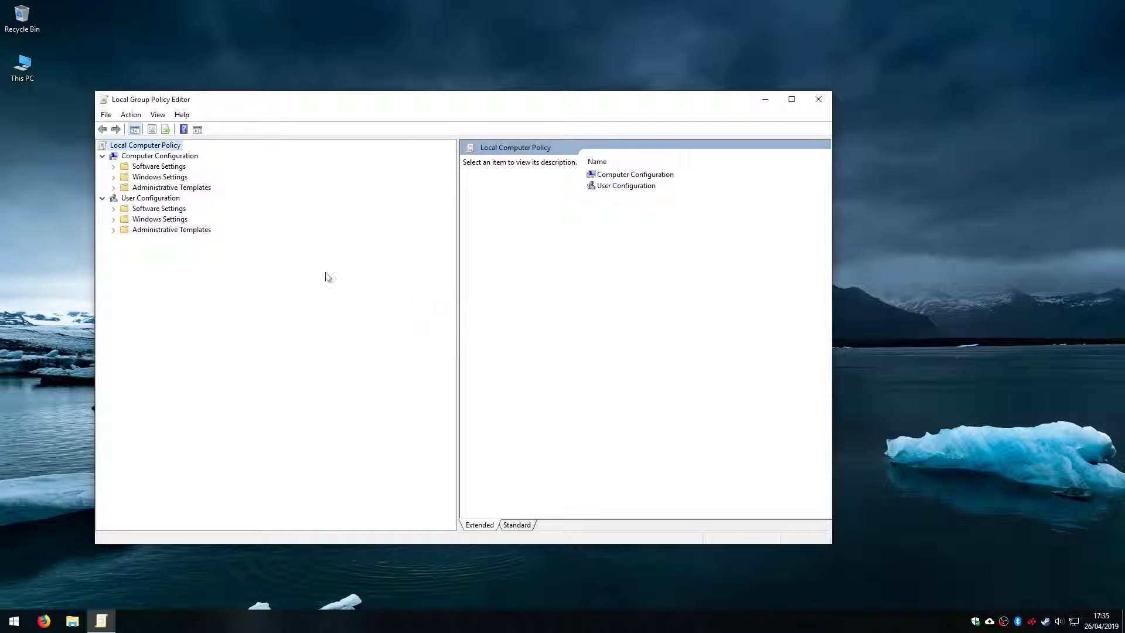
Step: Open Administrative Templates > Windows Components > OneDrive to check the policy shows Enabled
{"action": "left_click", "coordinate": [114, 188]}
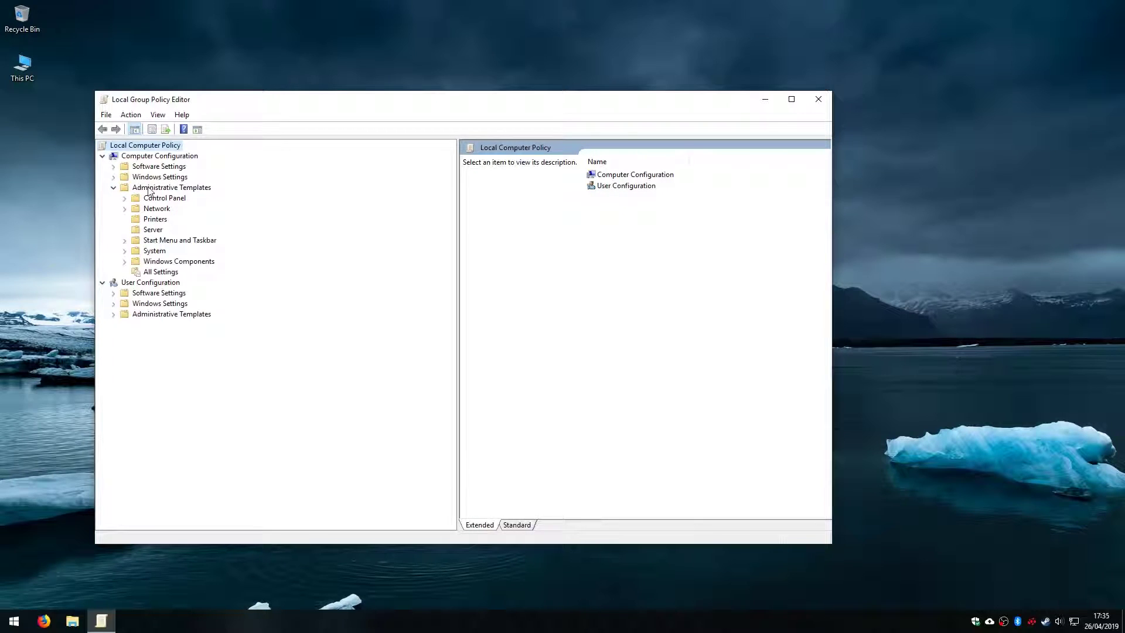
{"action": "left_click", "coordinate": [124, 262]}
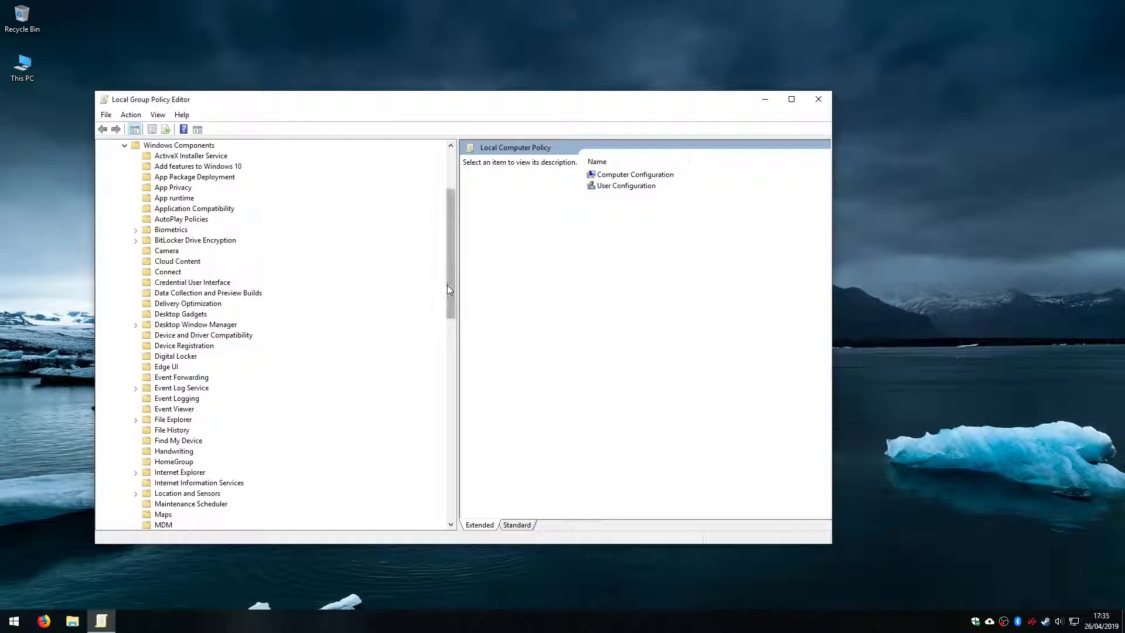
{"action": "left_click_drag", "start_coordinate": [448, 284], "coordinate": [440, 366]}
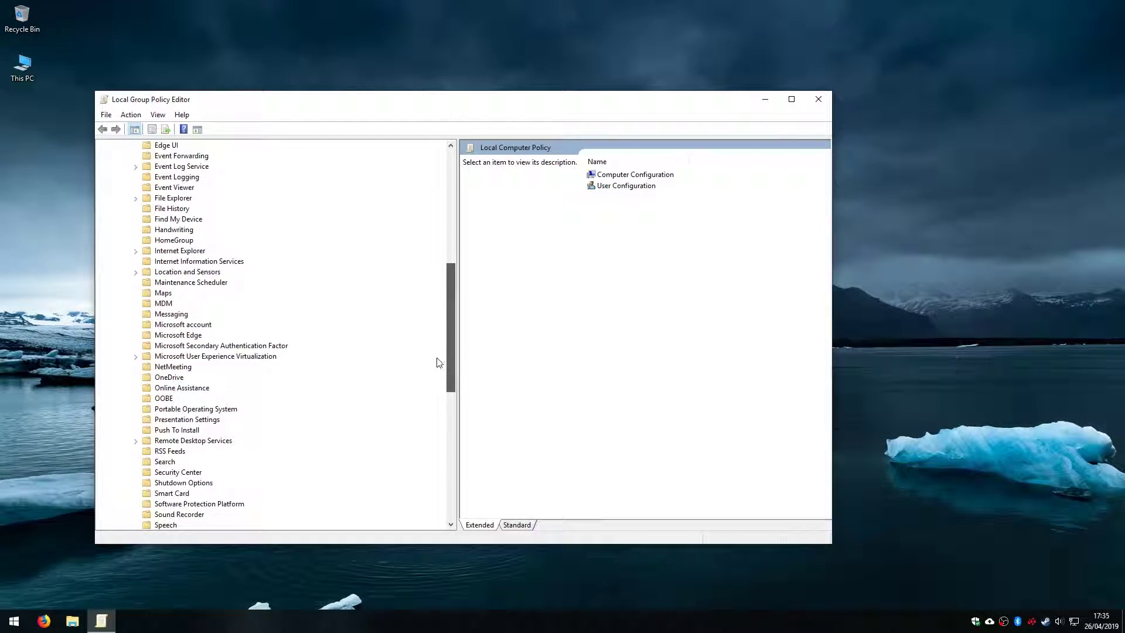
{"action": "left_click", "coordinate": [179, 378]}
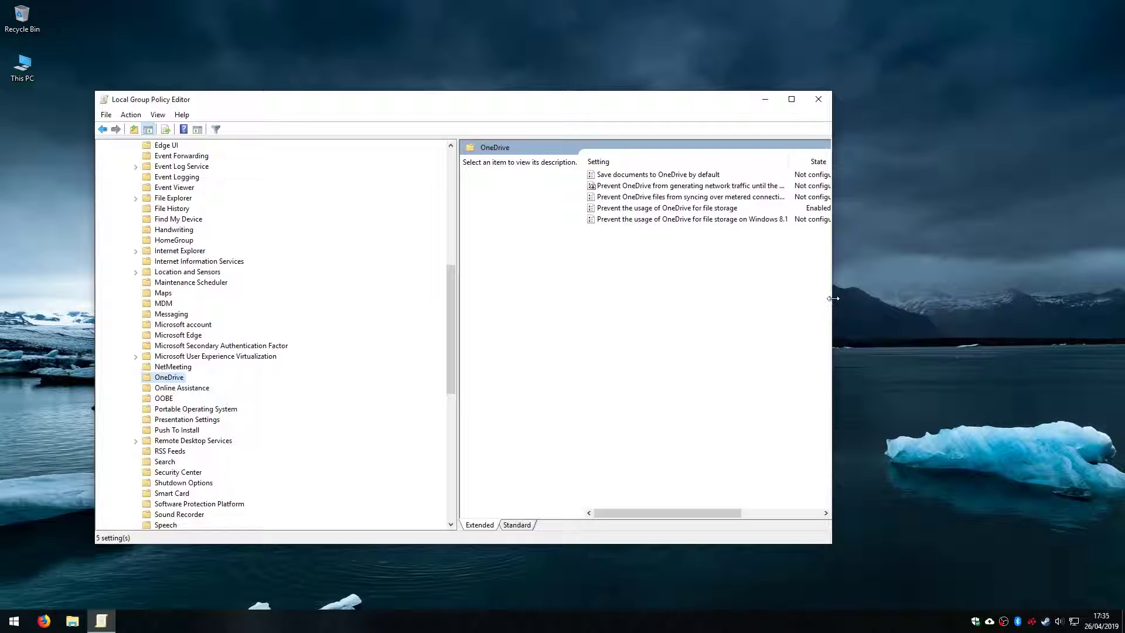
Step: Widen the window to show State and Comment, then cancel a Not Configured change, keeping Enabled
{"action": "left_click_drag", "start_coordinate": [832, 298], "coordinate": [966, 298]}
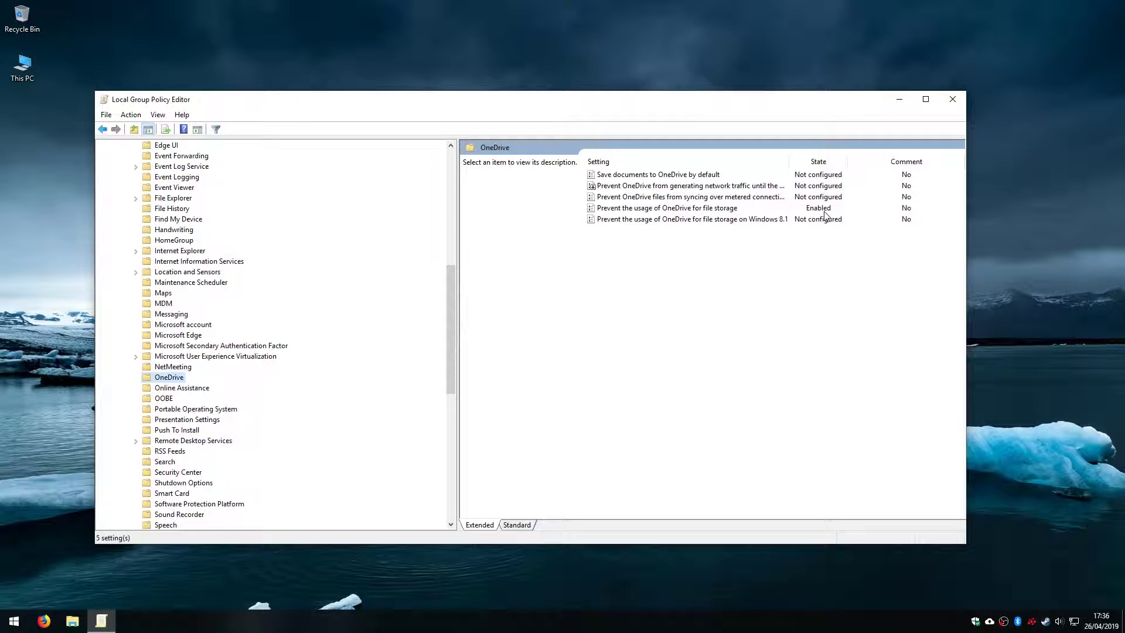
{"action": "double_click", "coordinate": [721, 209]}
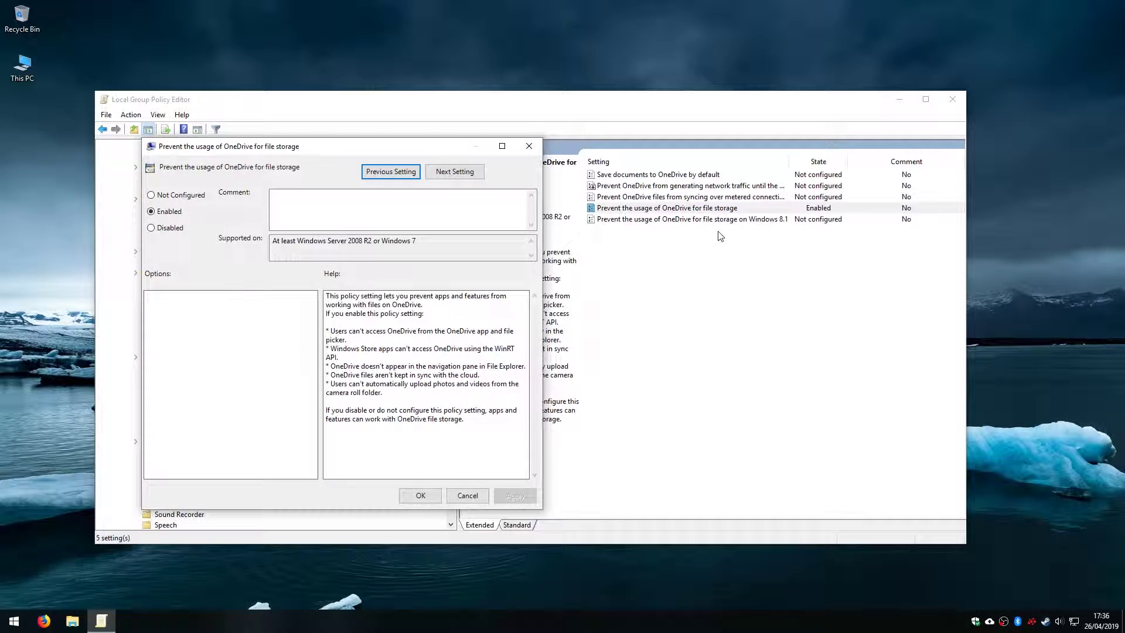
{"action": "left_click", "coordinate": [167, 199]}
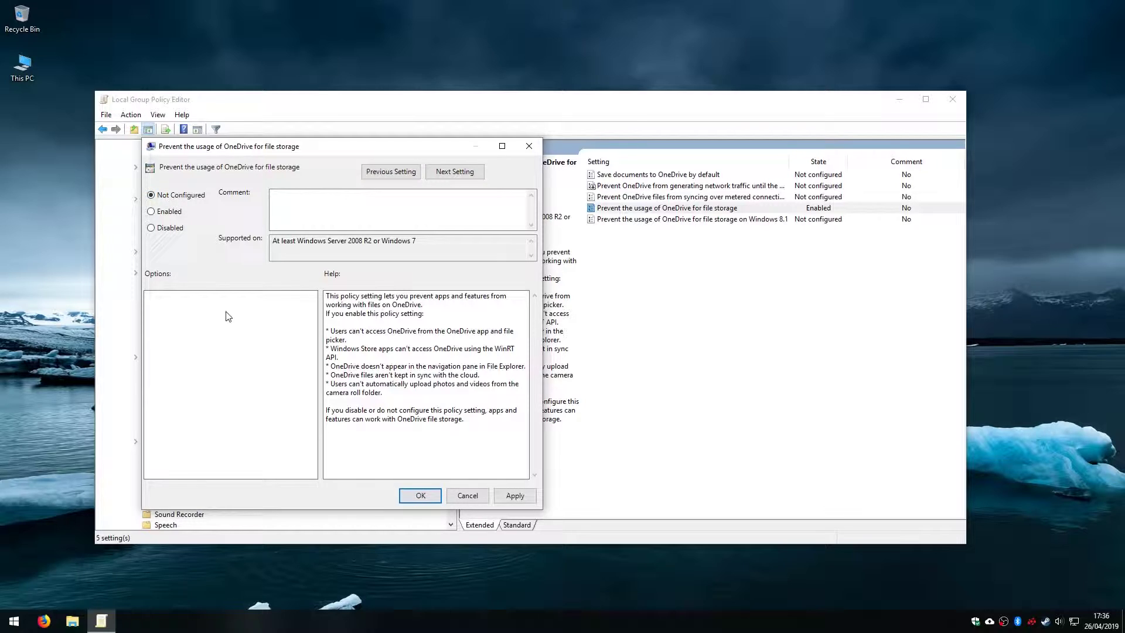
{"action": "left_click", "coordinate": [467, 495]}
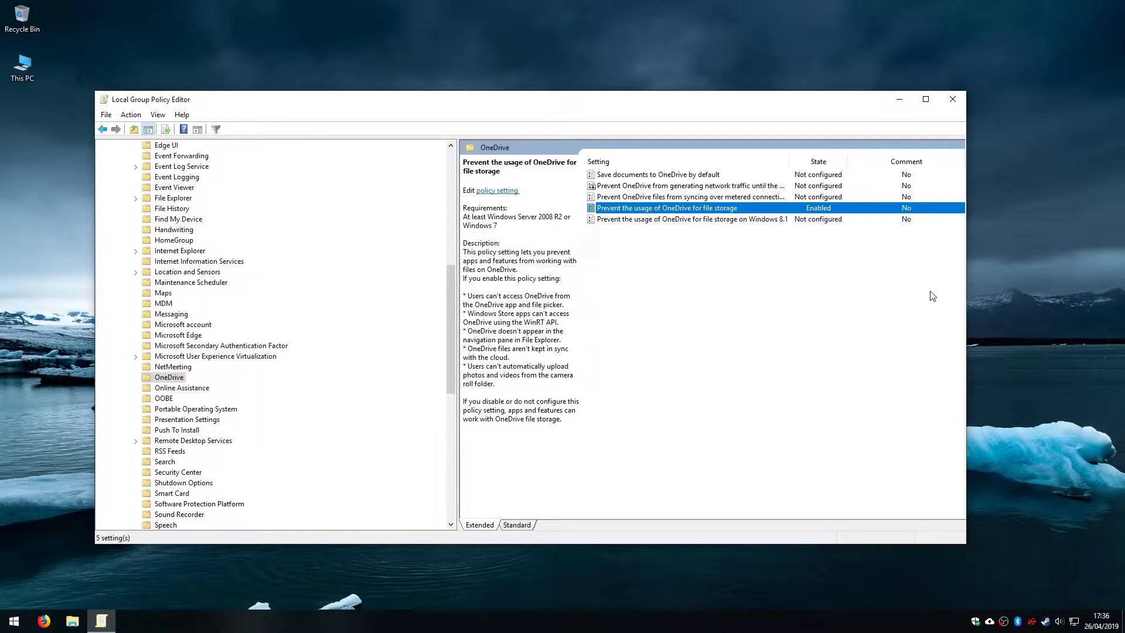